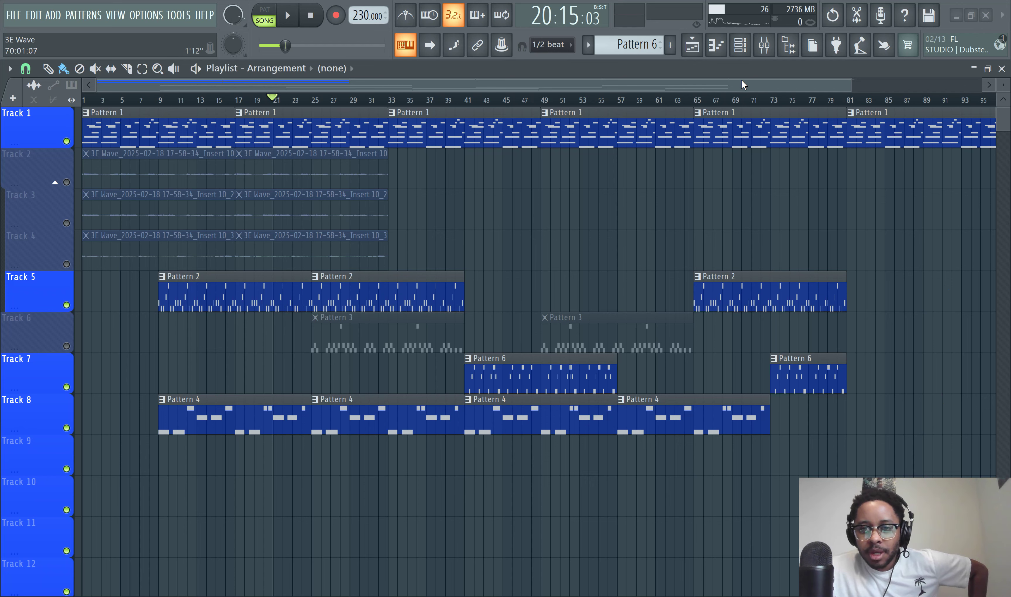
# Check which mixer track the FPC drum channel is routed to, and return to the mixer.
pyautogui.click(748, 55)
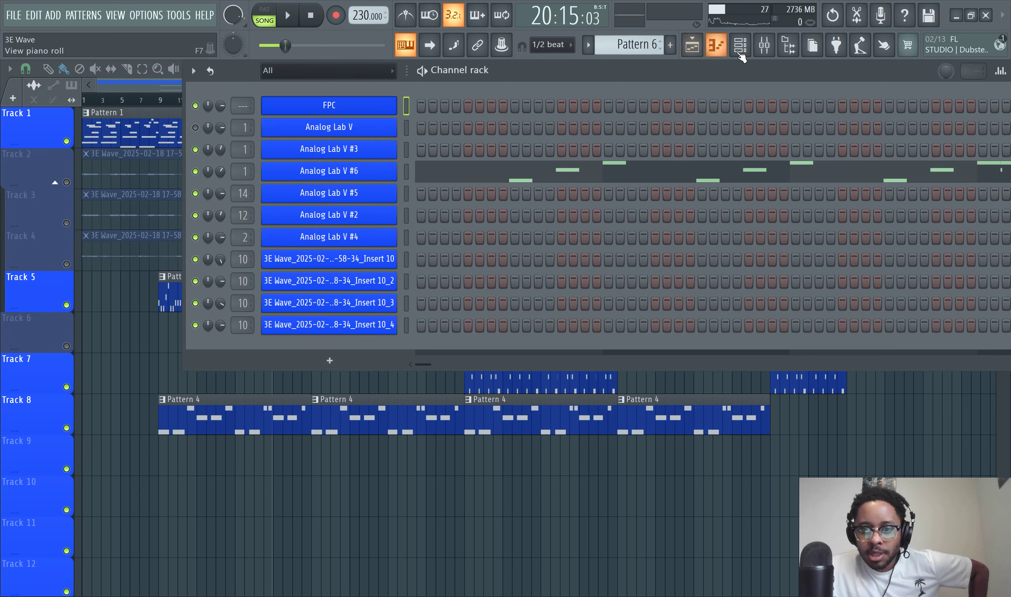
pyautogui.click(764, 49)
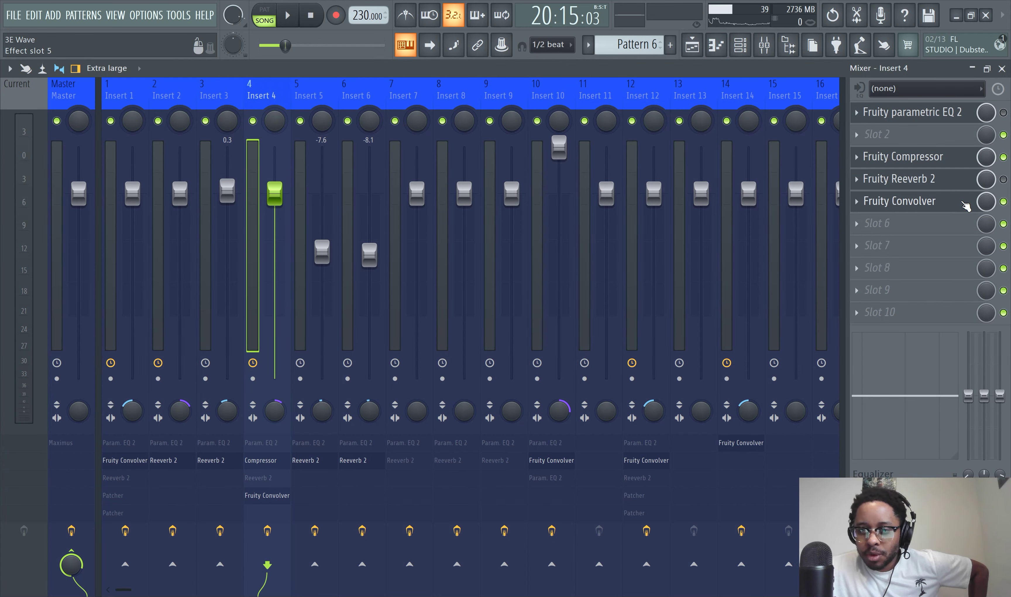
pyautogui.click(749, 50)
pyautogui.click(360, 107)
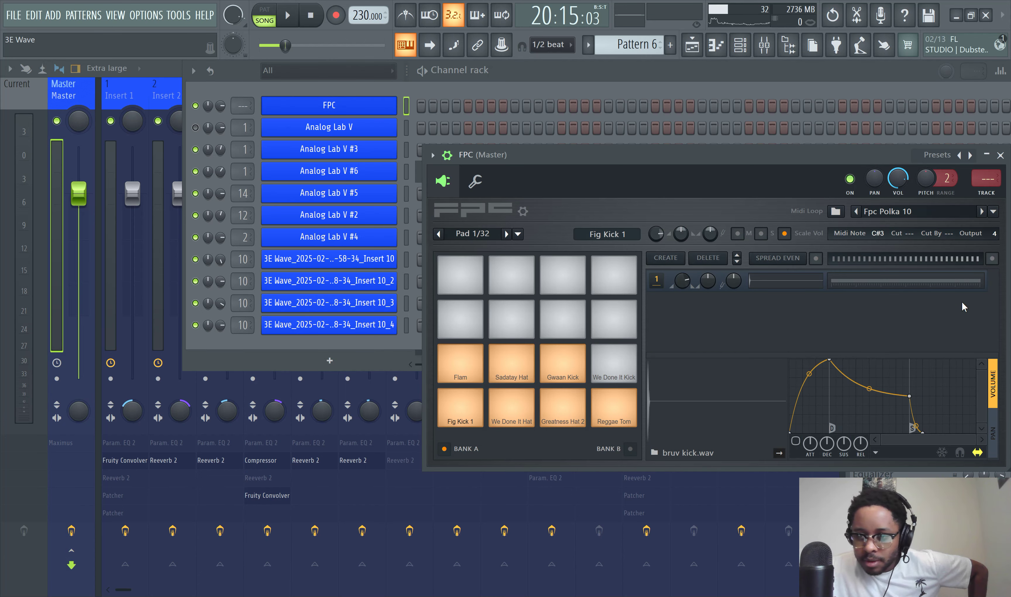
pyautogui.click(620, 78)
pyautogui.click(770, 49)
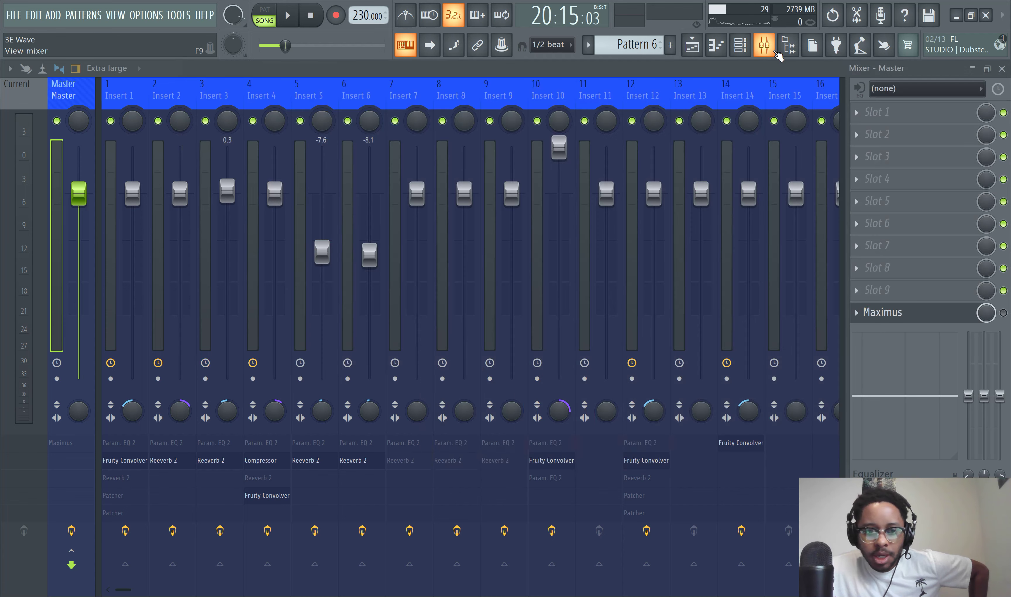
# Sidechain mixer track Insert 4 to Insert 2.
pyautogui.click(257, 210)
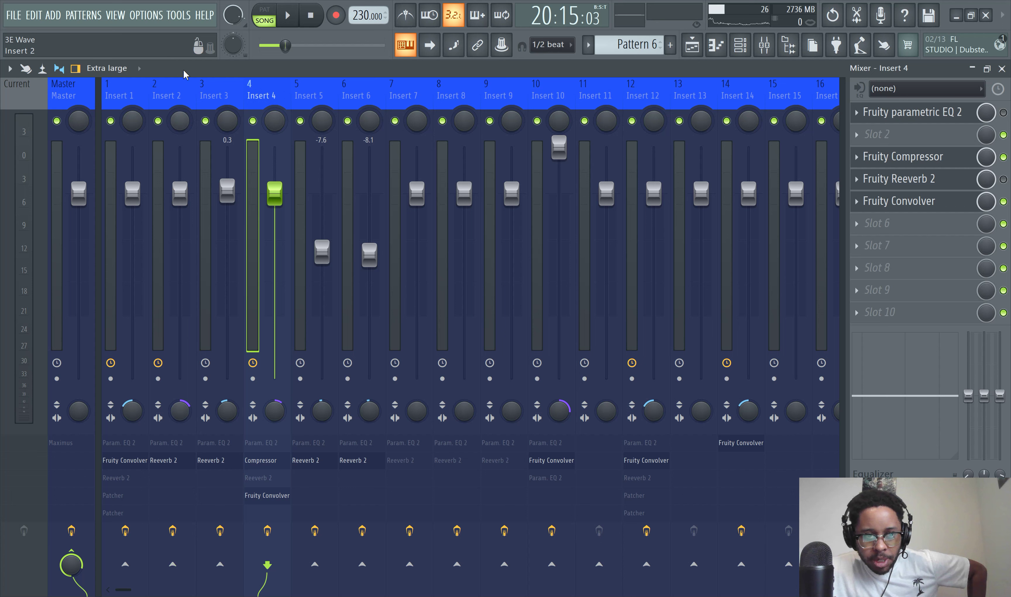
pyautogui.rightClick(173, 568)
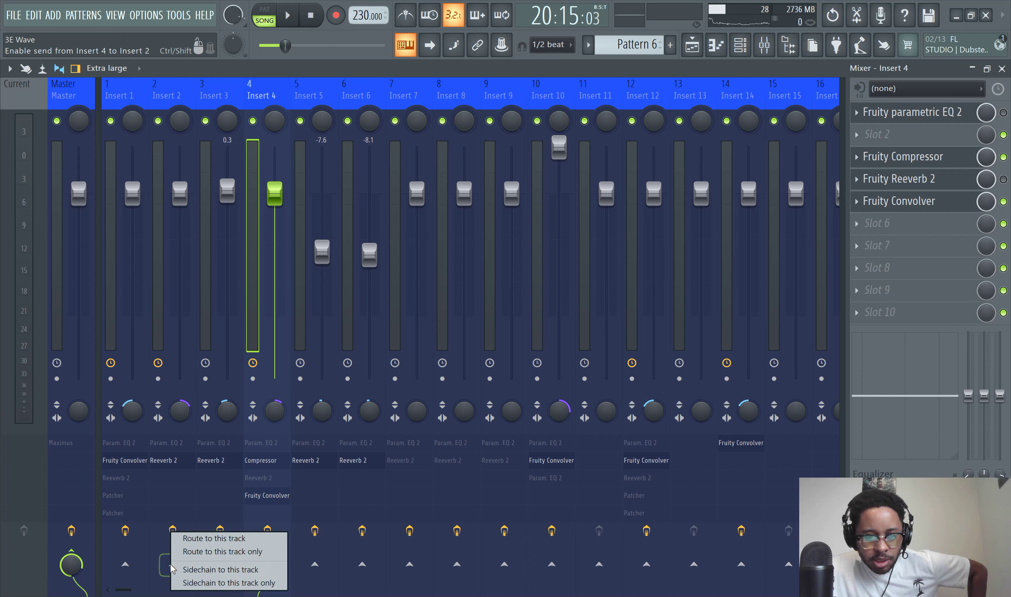
pyautogui.click(185, 570)
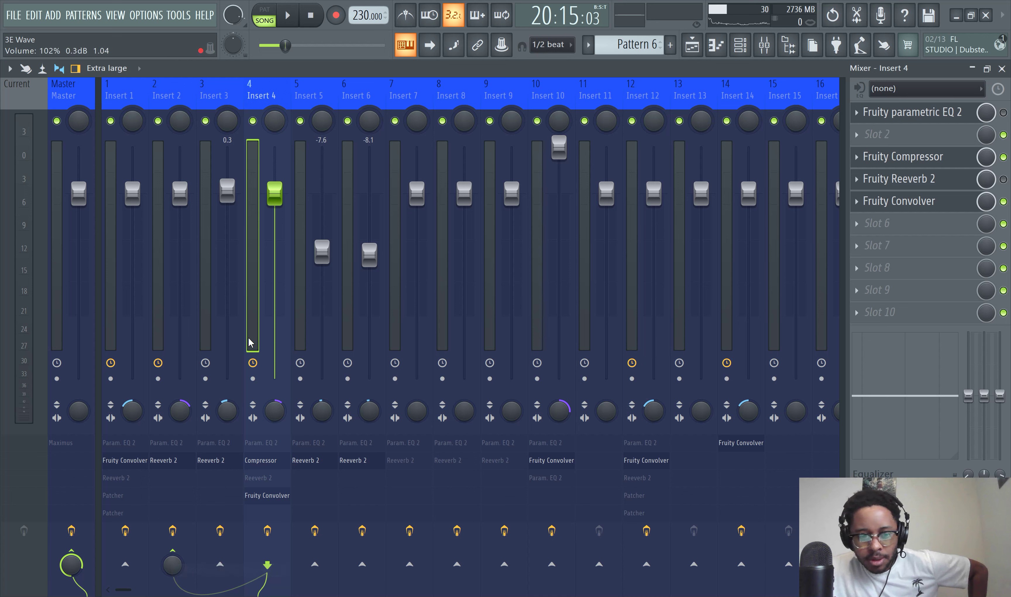
# Load Fruity Limiter into effect slot 8 of Insert 2 from the full effect plugin list.
pyautogui.click(159, 220)
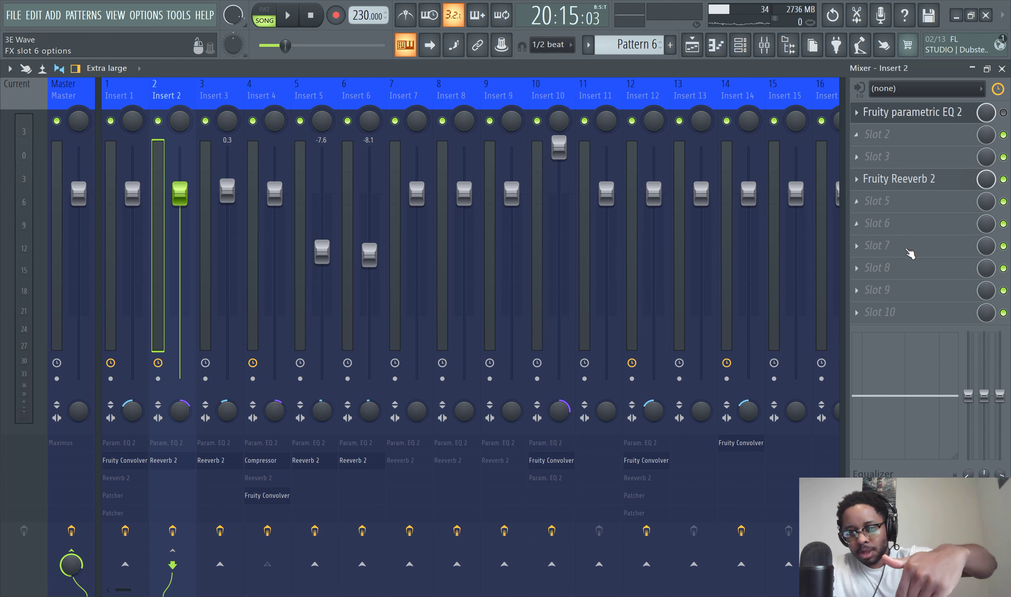
pyautogui.click(913, 268)
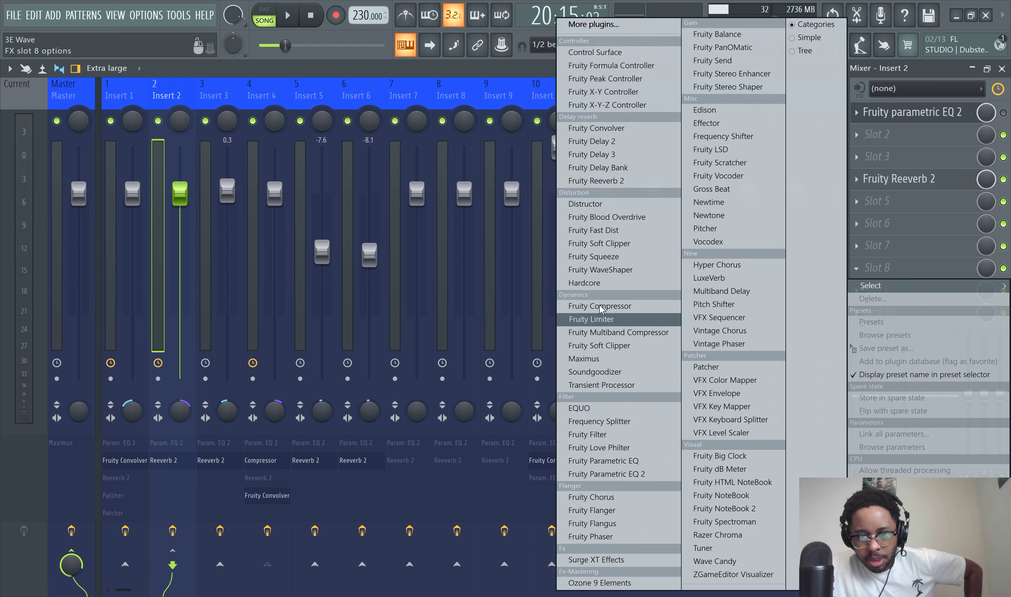
pyautogui.click(622, 26)
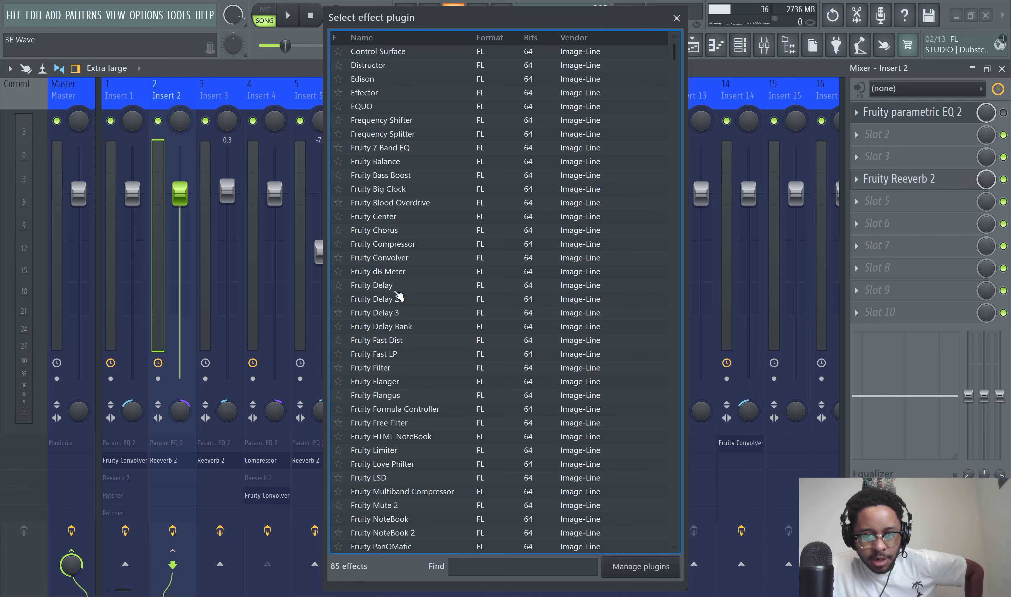
pyautogui.doubleClick(380, 450)
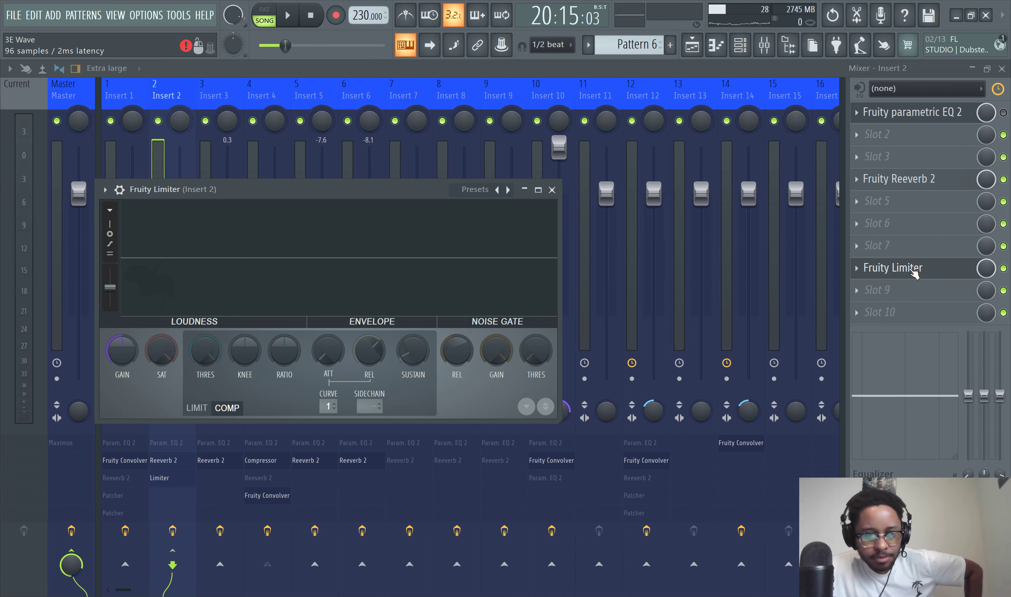
# Set Insert 2's Fruity Limiter to compressor mode with Insert 4 as its sidechain input.
pyautogui.click(894, 252)
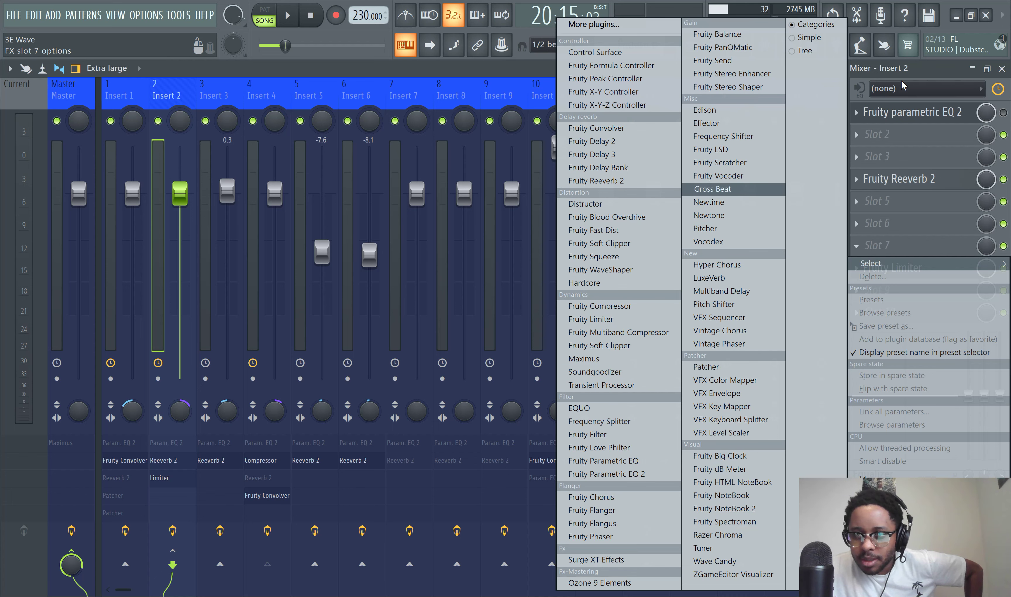
pyautogui.click(923, 76)
pyautogui.click(892, 267)
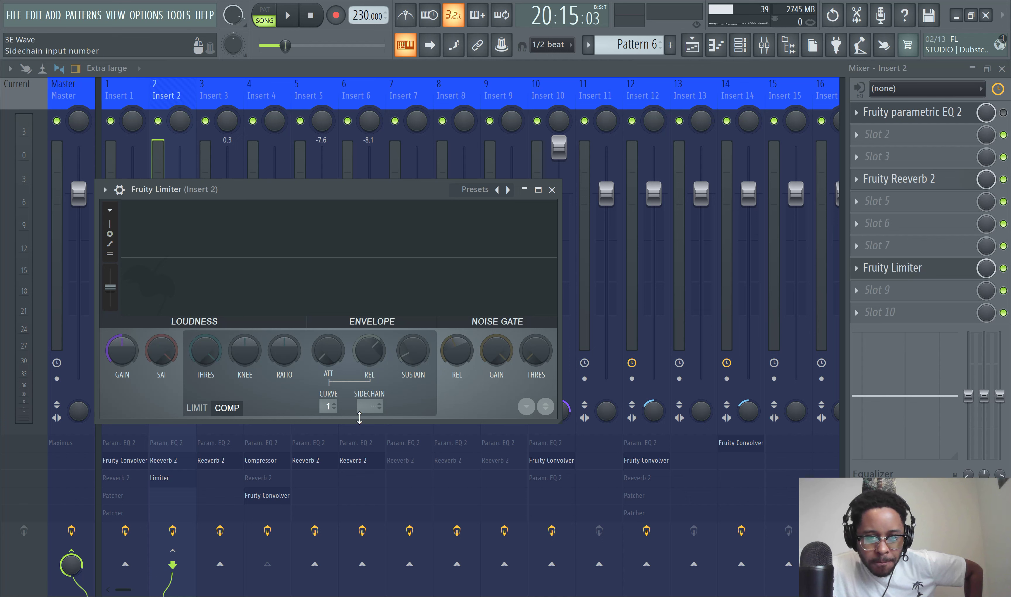
pyautogui.click(200, 408)
pyautogui.click(230, 408)
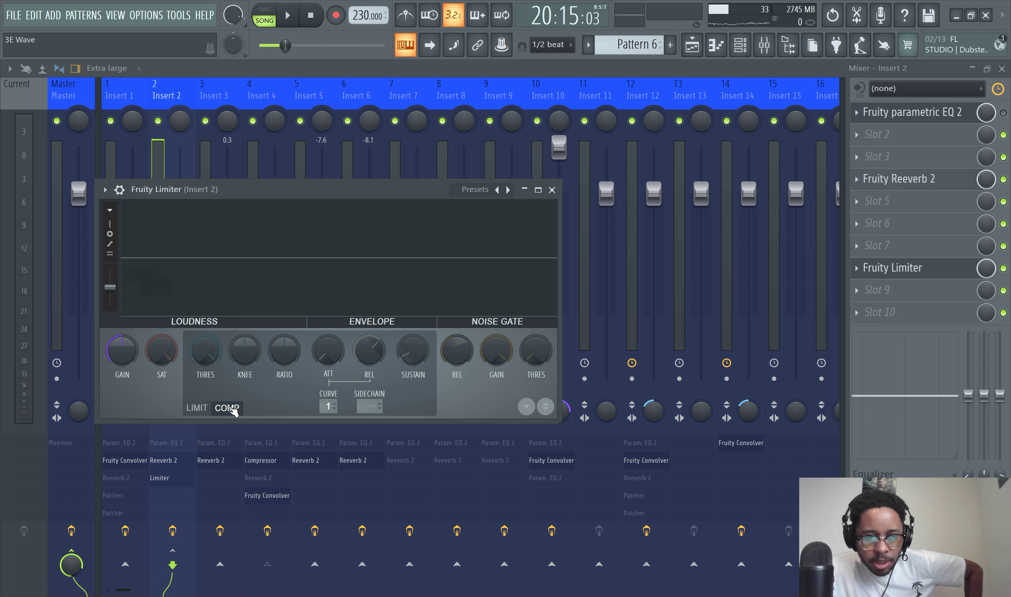
pyautogui.click(370, 406)
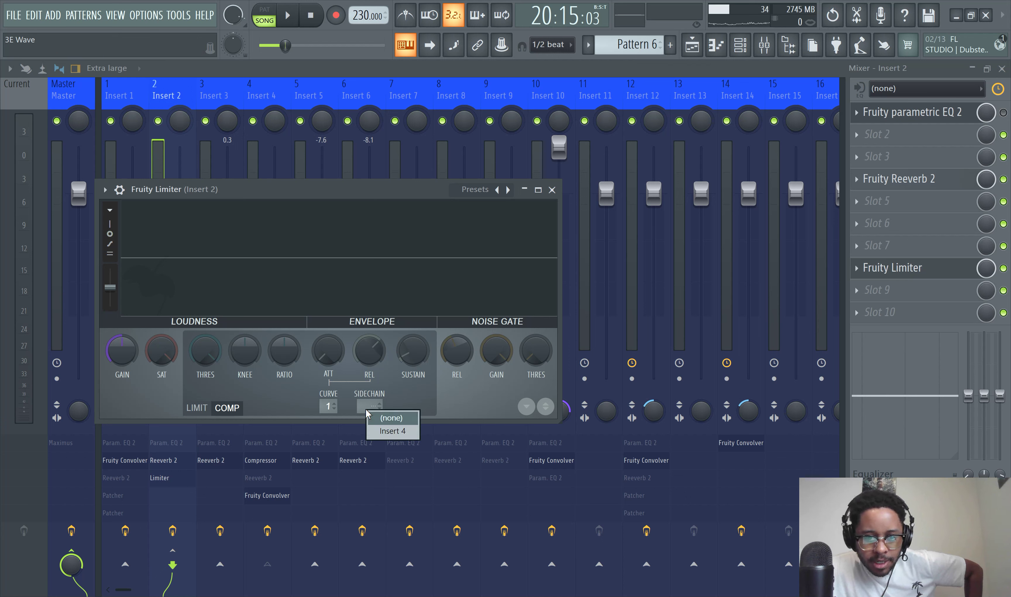
pyautogui.click(392, 431)
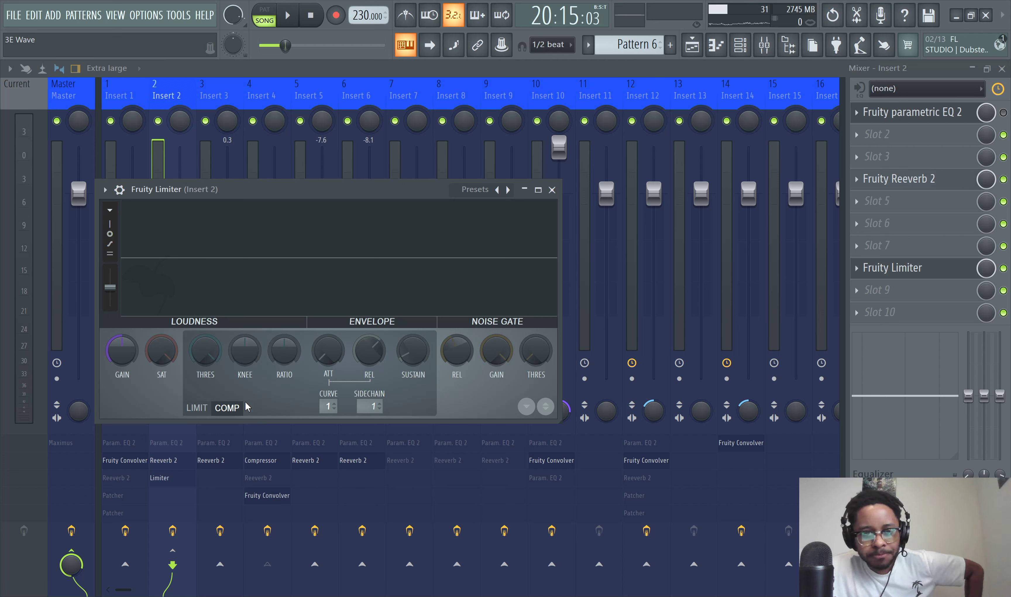
# Close the limiter window and solo Insert 4 together with Insert 2.
pyautogui.click(355, 72)
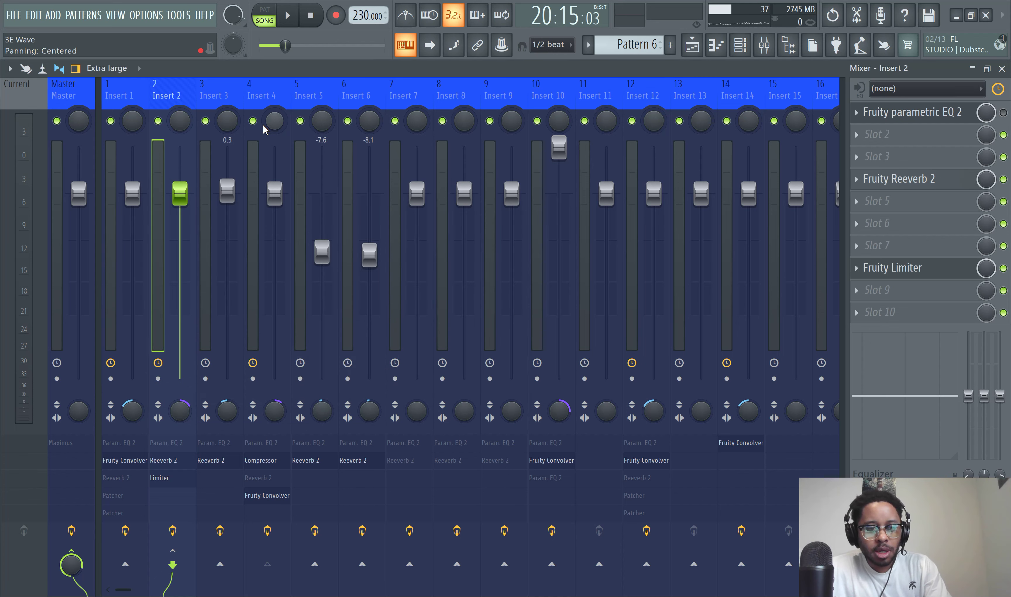
pyautogui.rightClick(254, 126)
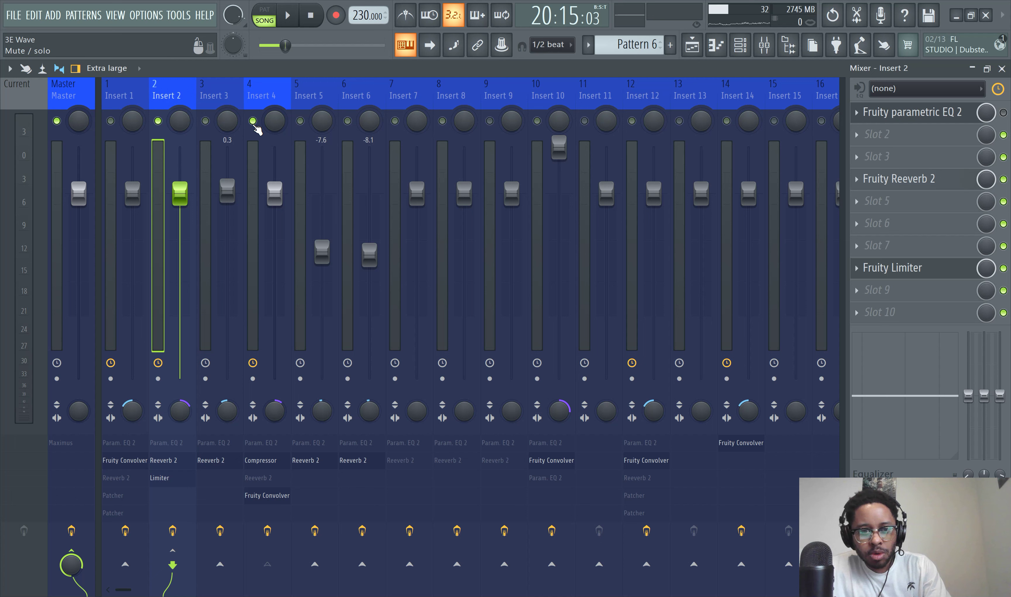
pyautogui.rightClick(253, 122)
pyautogui.rightClick(253, 121)
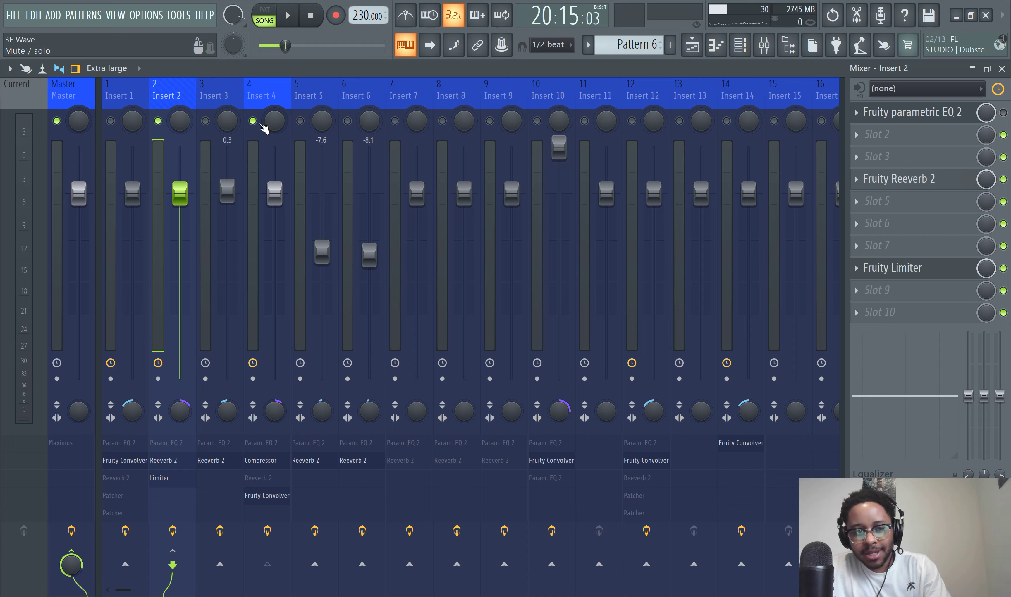
pyautogui.rightClick(253, 122)
pyautogui.rightClick(253, 121)
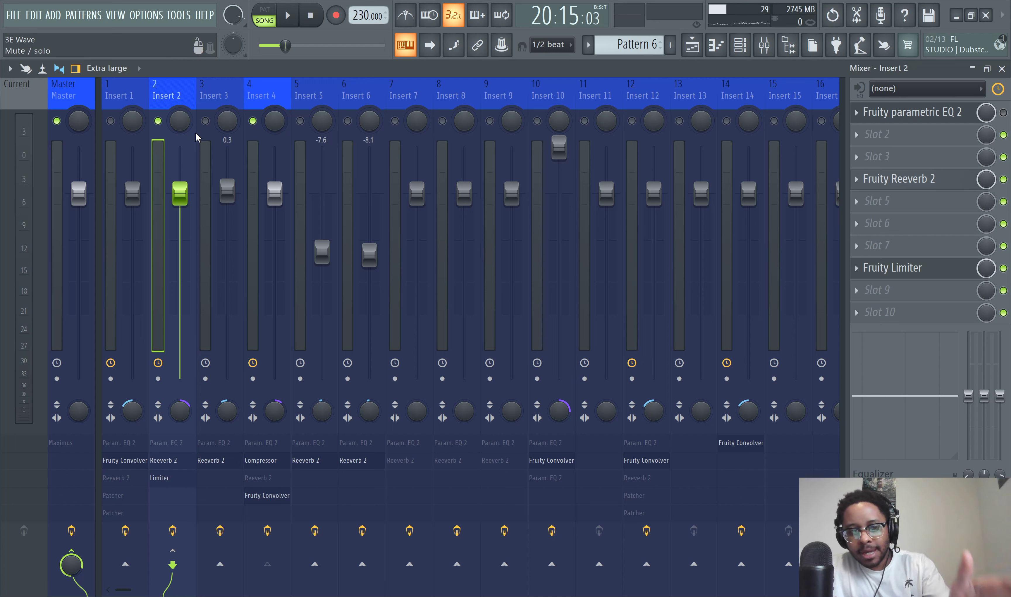
# Reopen Insert 2's Fruity Limiter and, during song playback from around bar 9, lower its compression threshold and raise its ratio.
pyautogui.click(937, 267)
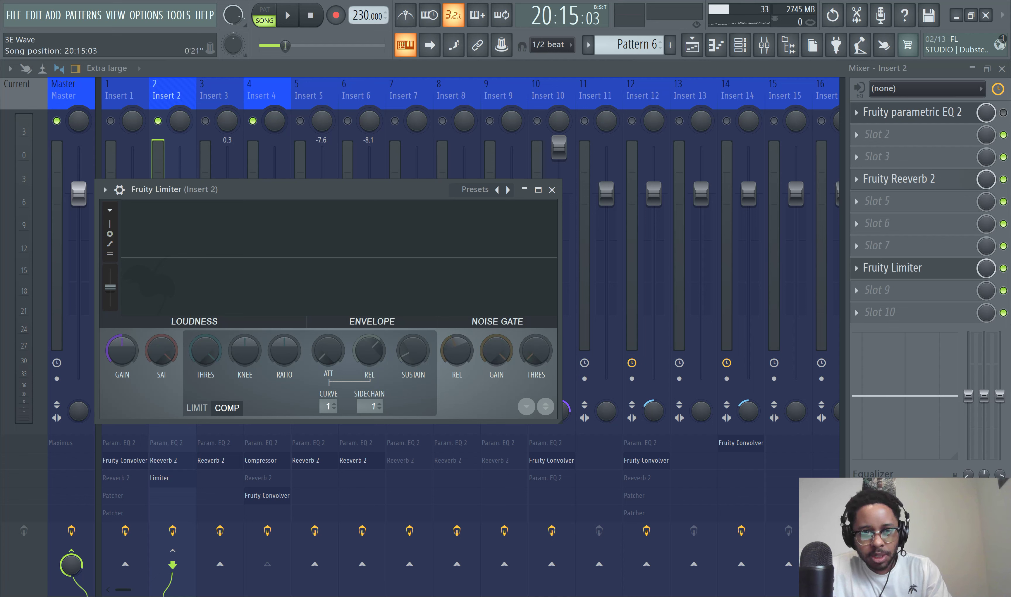
pyautogui.click(290, 16)
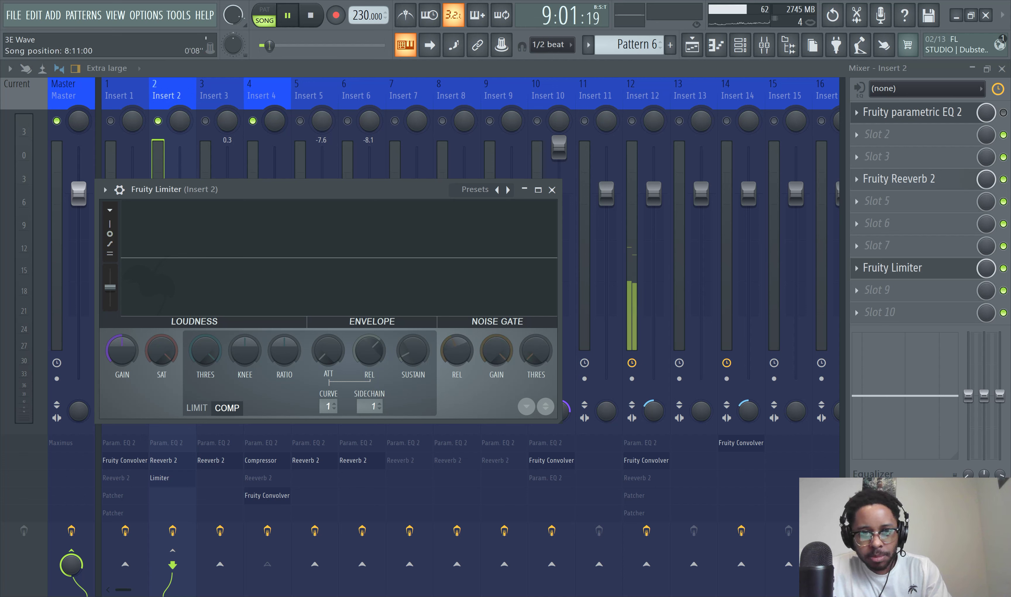
pyautogui.moveTo(269, 46); pyautogui.dragTo(274, 46)
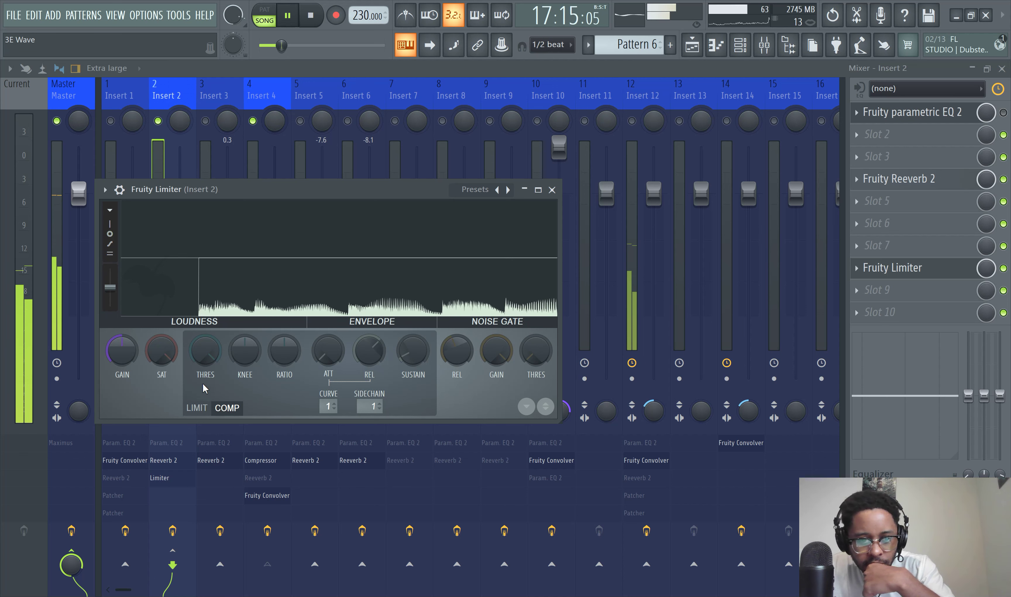
pyautogui.moveTo(203, 350); pyautogui.dragTo(204, 389)
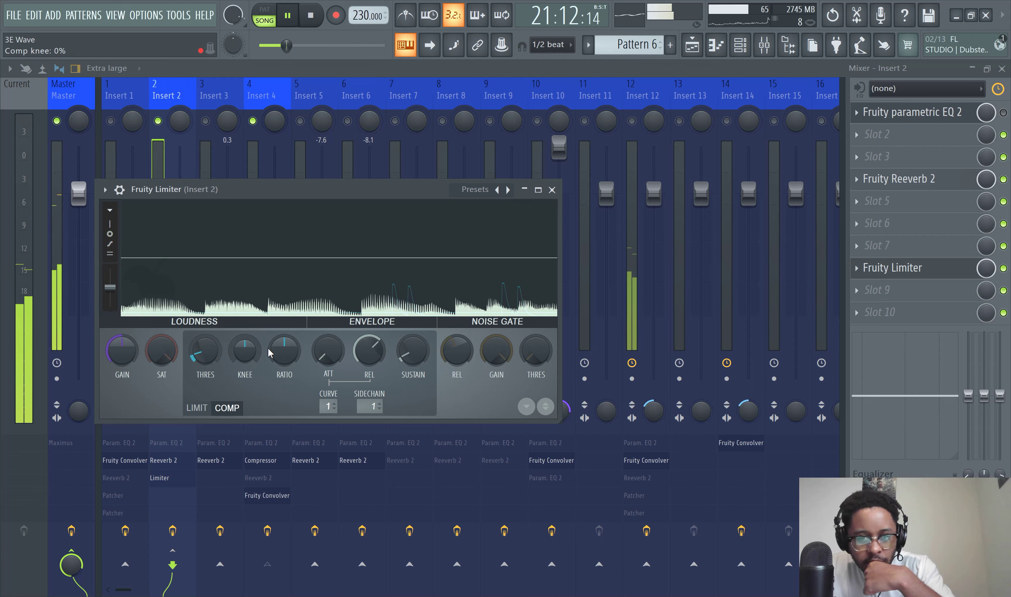
pyautogui.moveTo(282, 352); pyautogui.dragTo(283, 330)
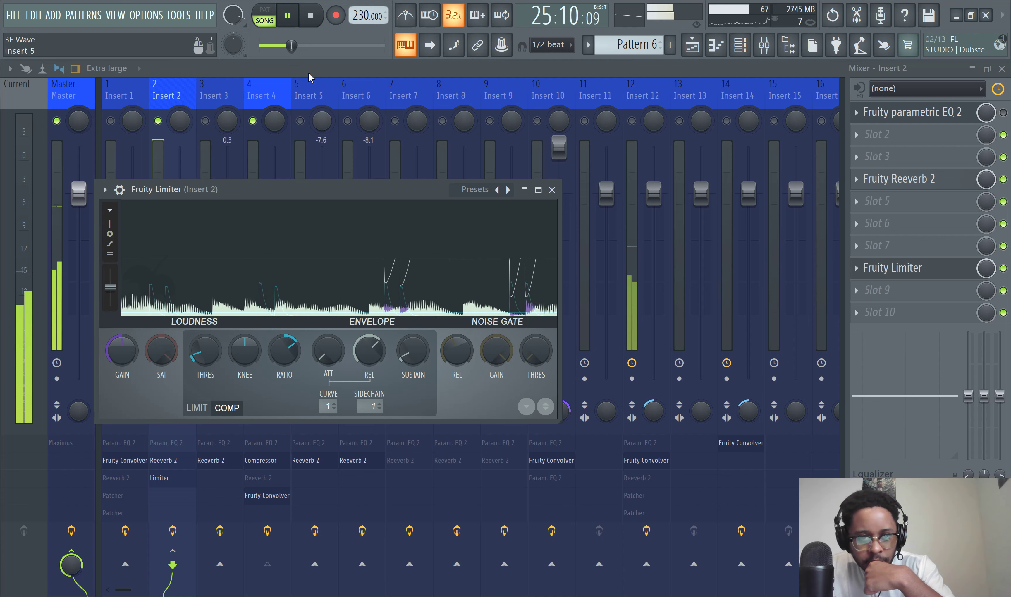
pyautogui.press('space')
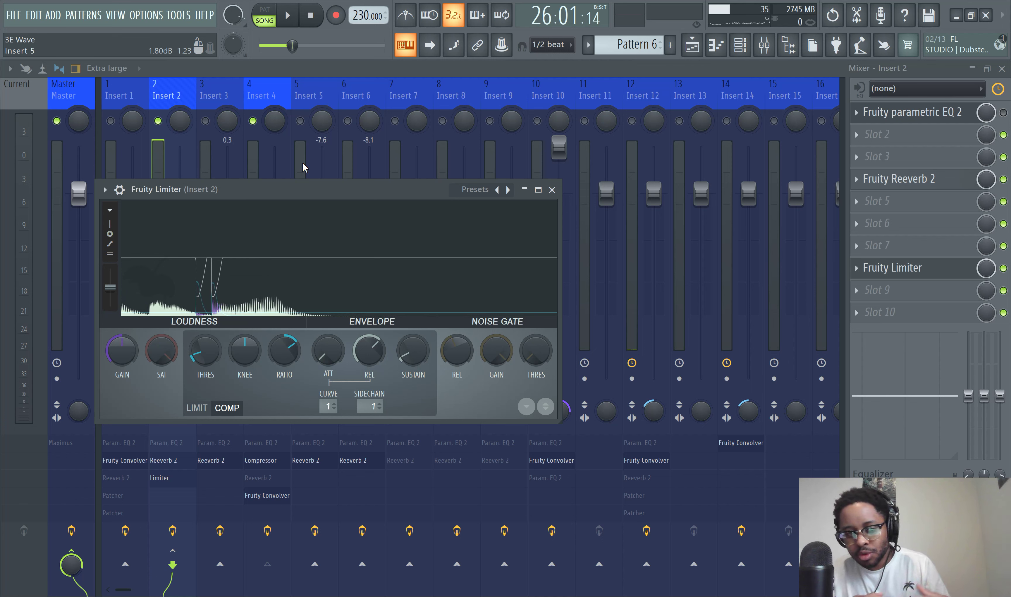
# Raise the compression threshold to about -6.3 dB, and bring it back down to the low end of its range.
pyautogui.moveTo(205, 350); pyautogui.dragTo(205, 323)
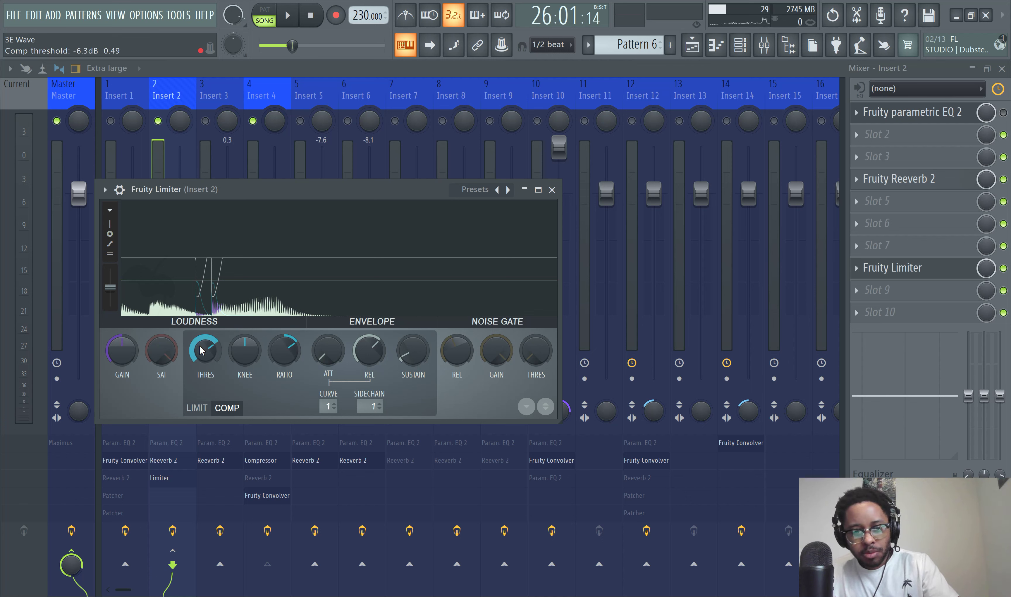
pyautogui.moveTo(201, 349)
pyautogui.mouseDown()
pyautogui.moveTo(200, 383)
pyautogui.moveTo(200, 345)
pyautogui.mouseUp()
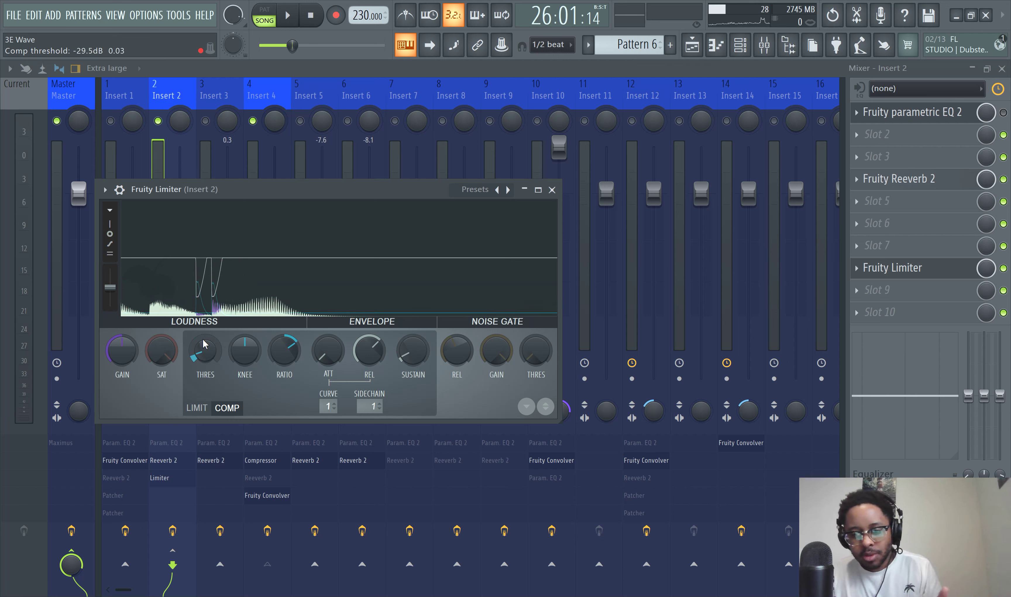
pyautogui.moveTo(203, 340); pyautogui.dragTo(202, 367)
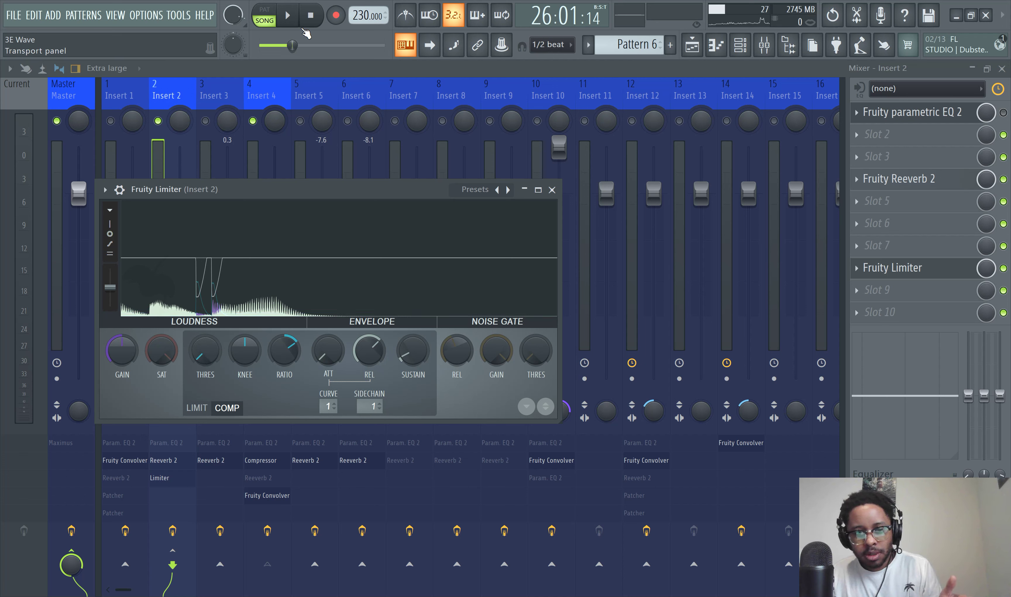
# Play a few bars with the low threshold, stop playback, and set the compression threshold to about -31.3 dB.
pyautogui.click(309, 19)
pyautogui.click(294, 26)
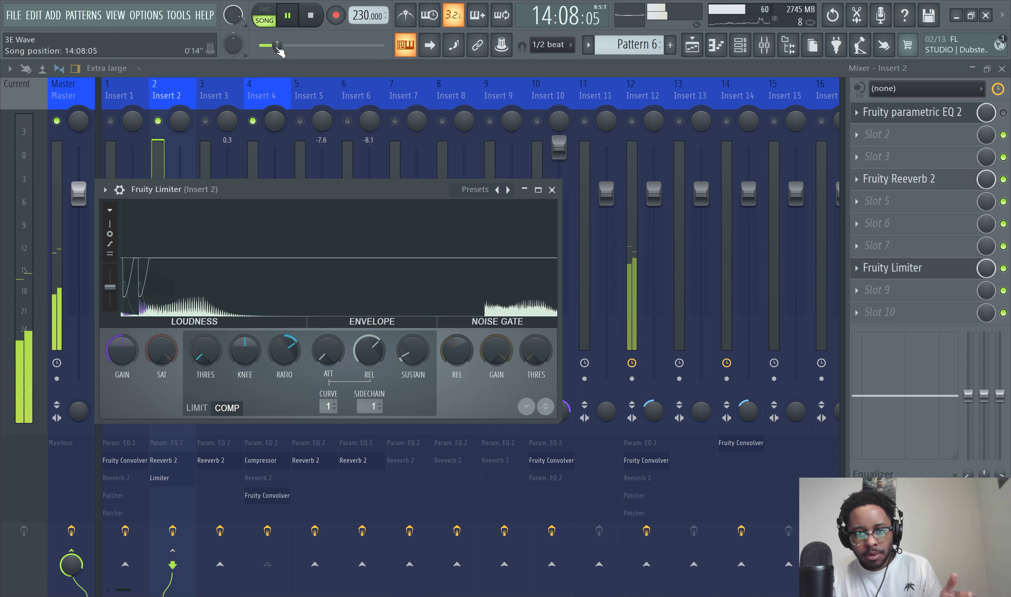
pyautogui.click(287, 15)
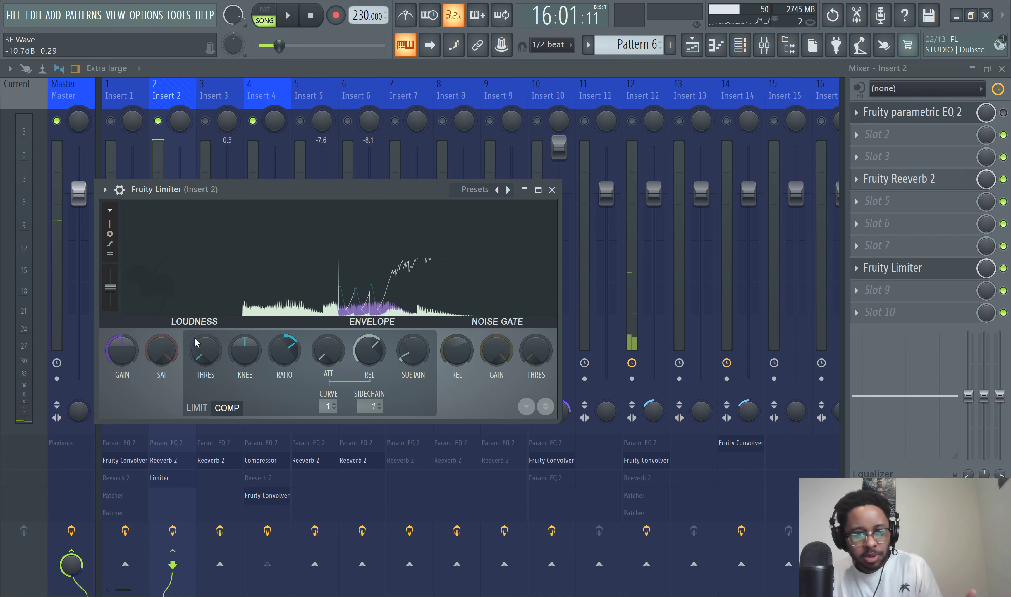
pyautogui.scroll(2, 196, 357)
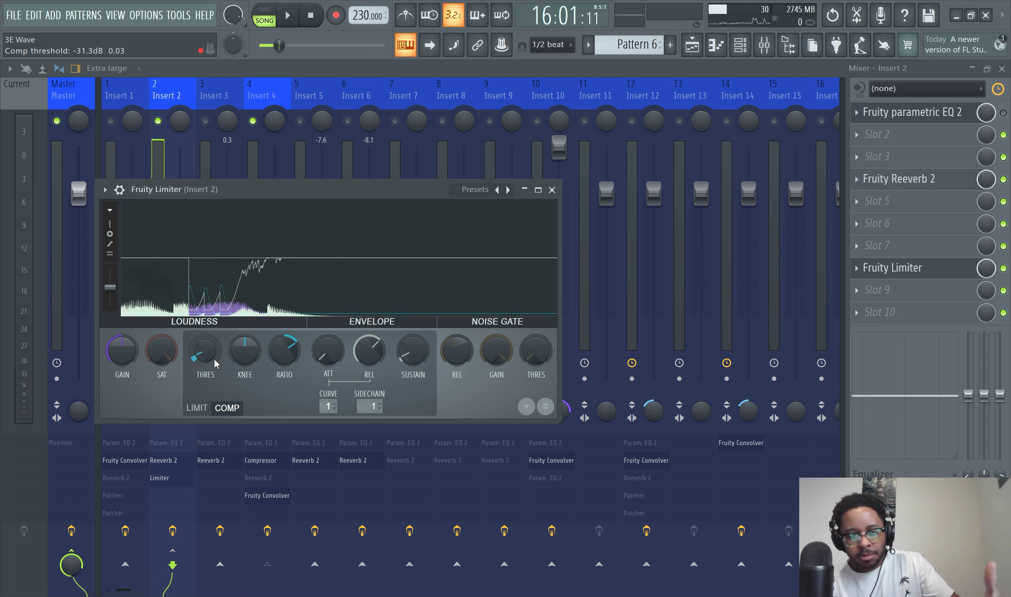
# Raise the compression ratio to 20.0:1, and lower it to about 1.4:1 while the song plays.
pyautogui.moveTo(284, 356); pyautogui.dragTo(285, 349)
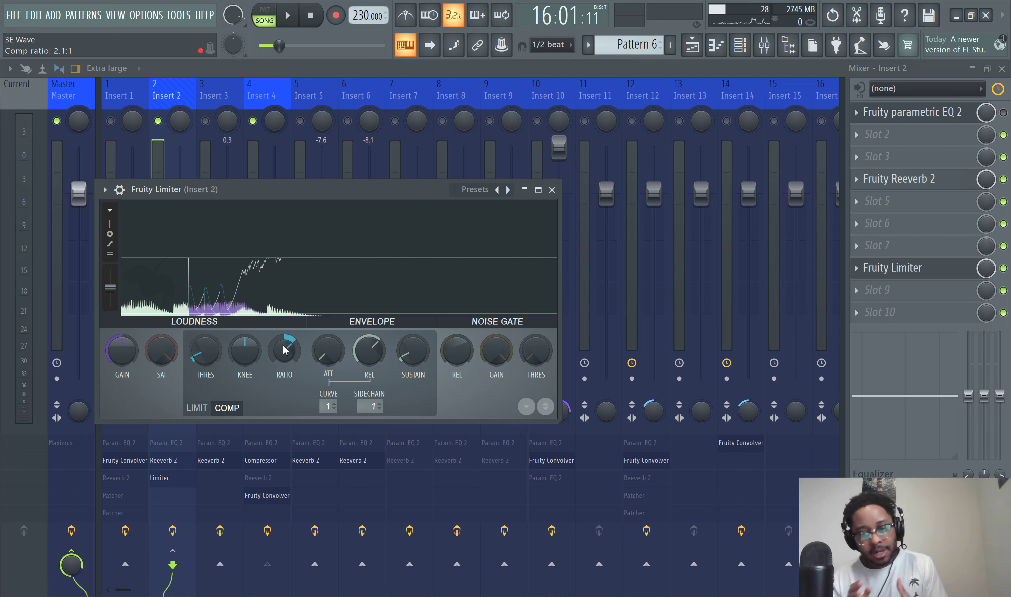
pyautogui.moveTo(285, 349); pyautogui.dragTo(287, 330)
pyautogui.click(302, 17)
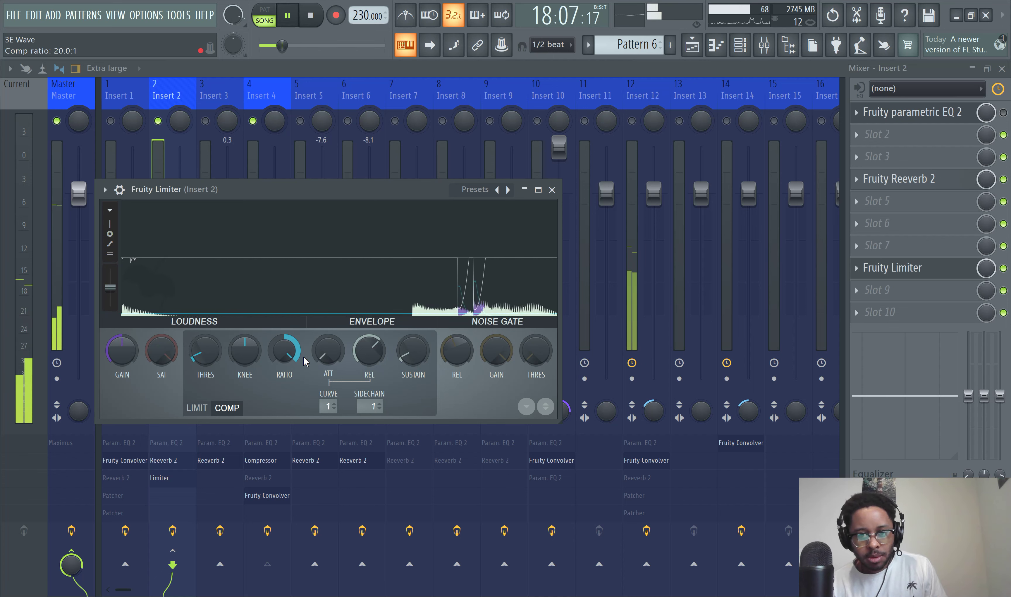
pyautogui.moveTo(291, 349); pyautogui.dragTo(292, 388)
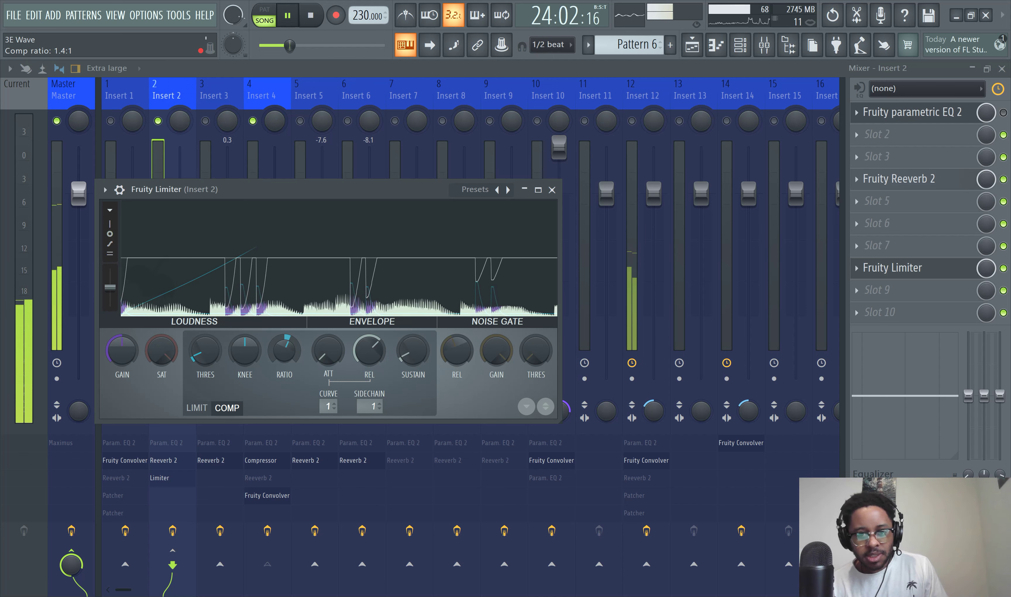
# Pause the song, raise the compression ratio, and adjust it to about 1.8:1 during another short playback.
pyautogui.click(291, 17)
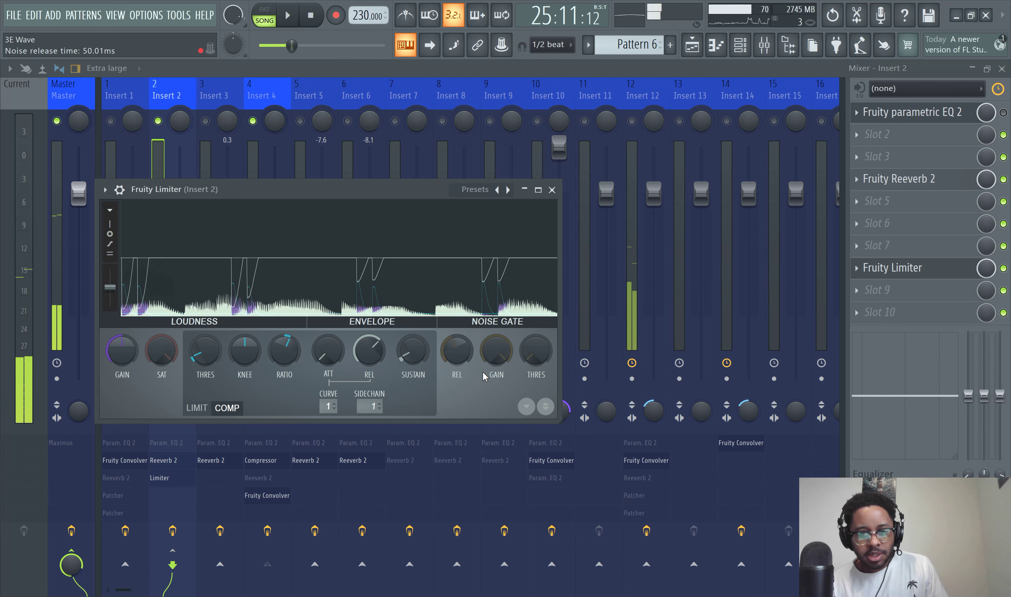
pyautogui.moveTo(292, 354); pyautogui.dragTo(292, 340)
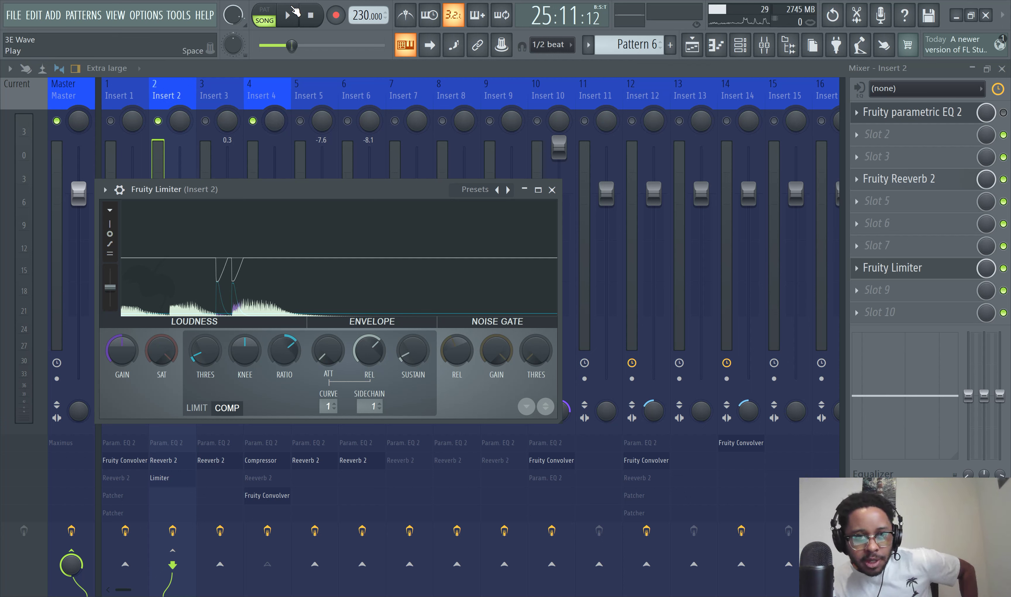
pyautogui.press('space')
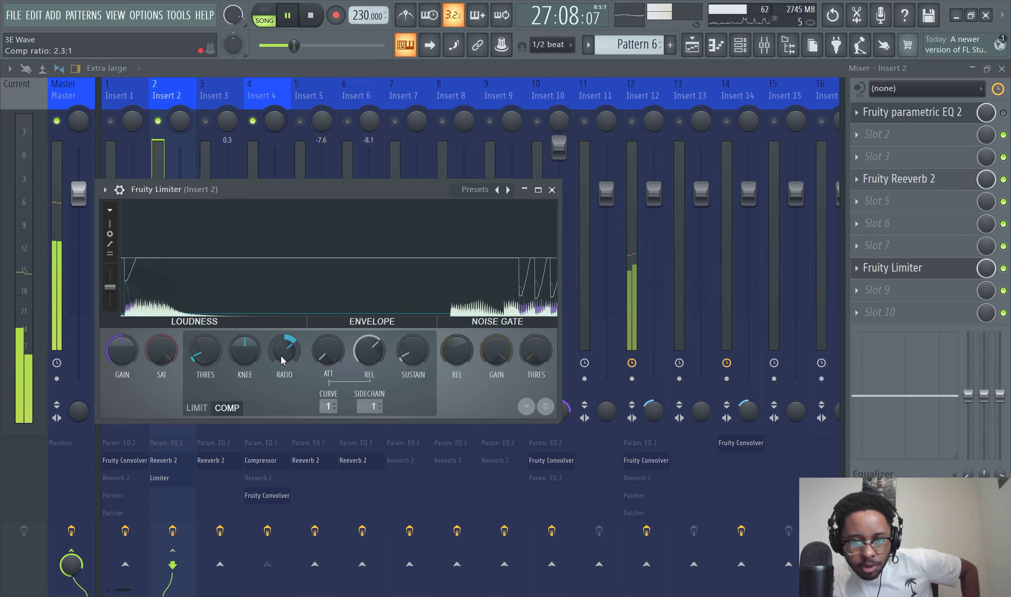
pyautogui.moveTo(283, 357); pyautogui.dragTo(282, 357)
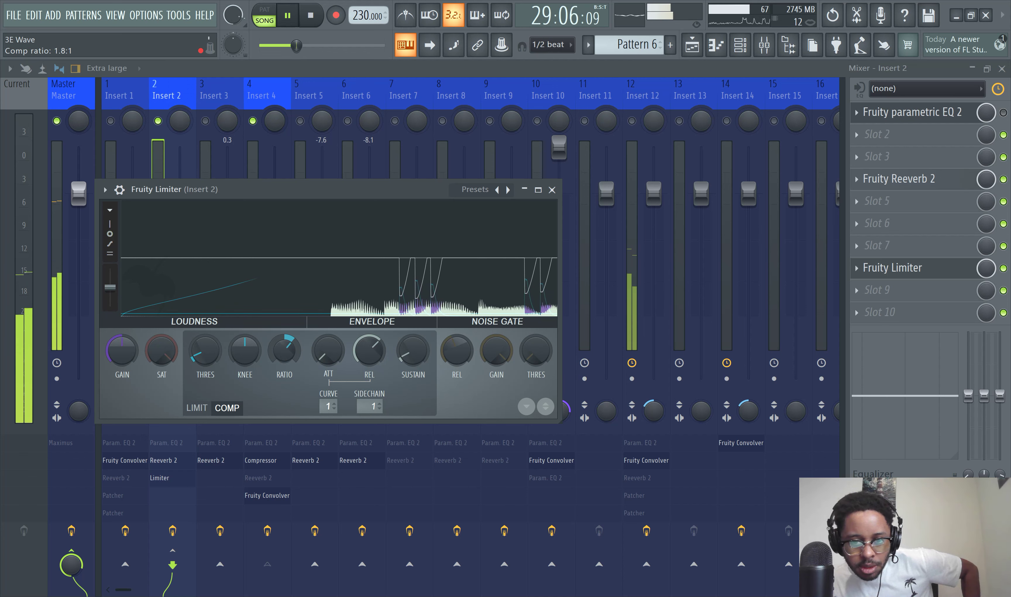
pyautogui.press('space')
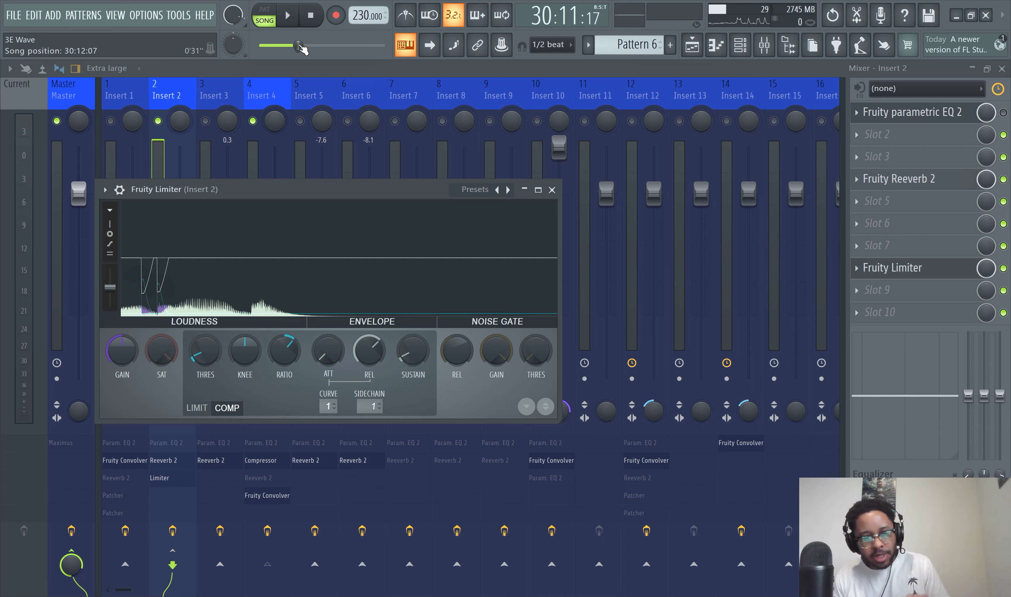
# Resume playback, lower the compression ratio to about 1.3:1, and raise it close to the high end of its range.
pyautogui.click(288, 15)
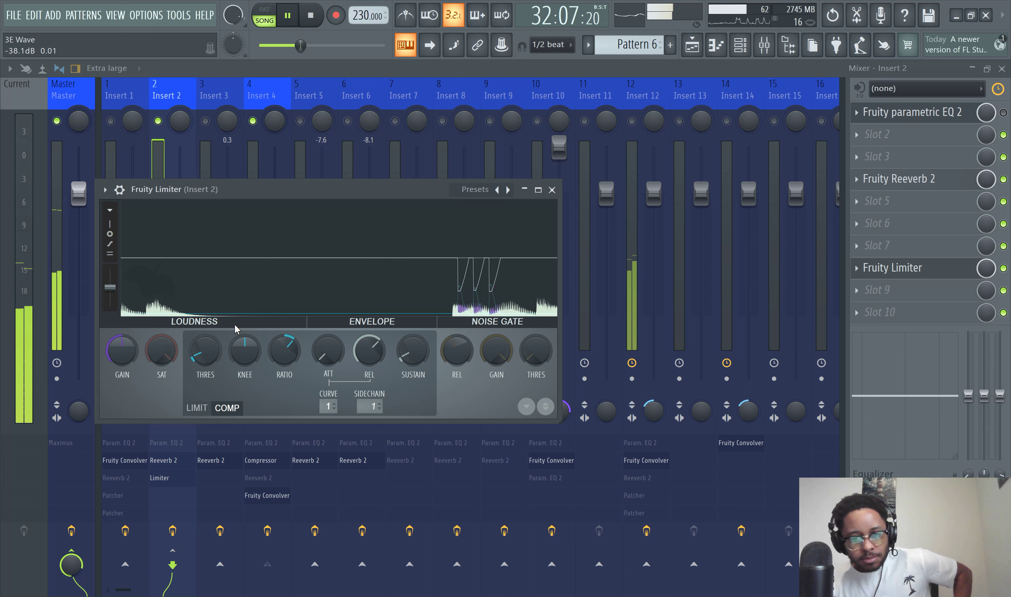
pyautogui.moveTo(281, 355); pyautogui.dragTo(281, 365)
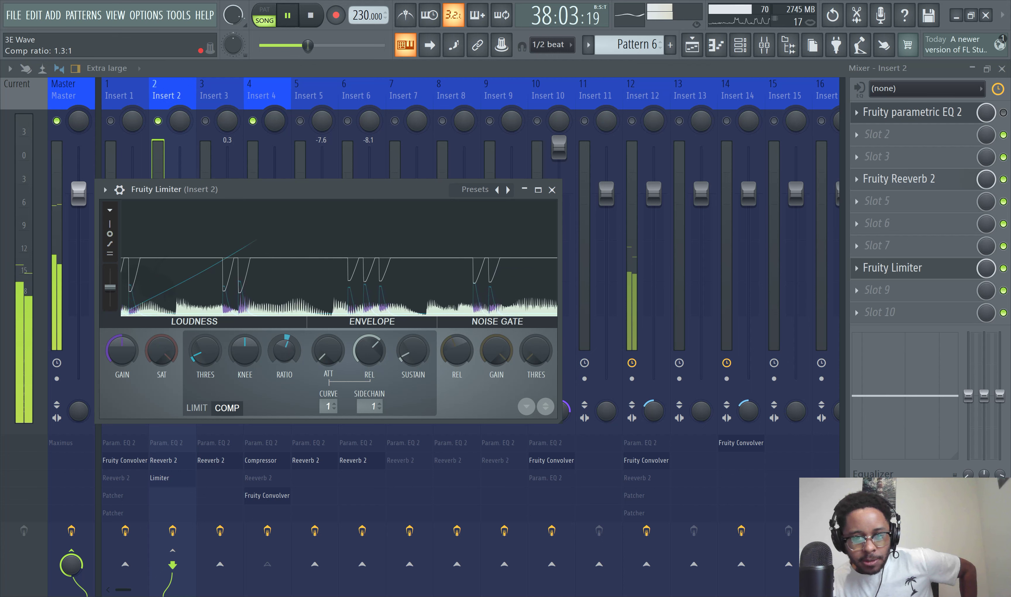
pyautogui.moveTo(281, 355); pyautogui.dragTo(282, 322)
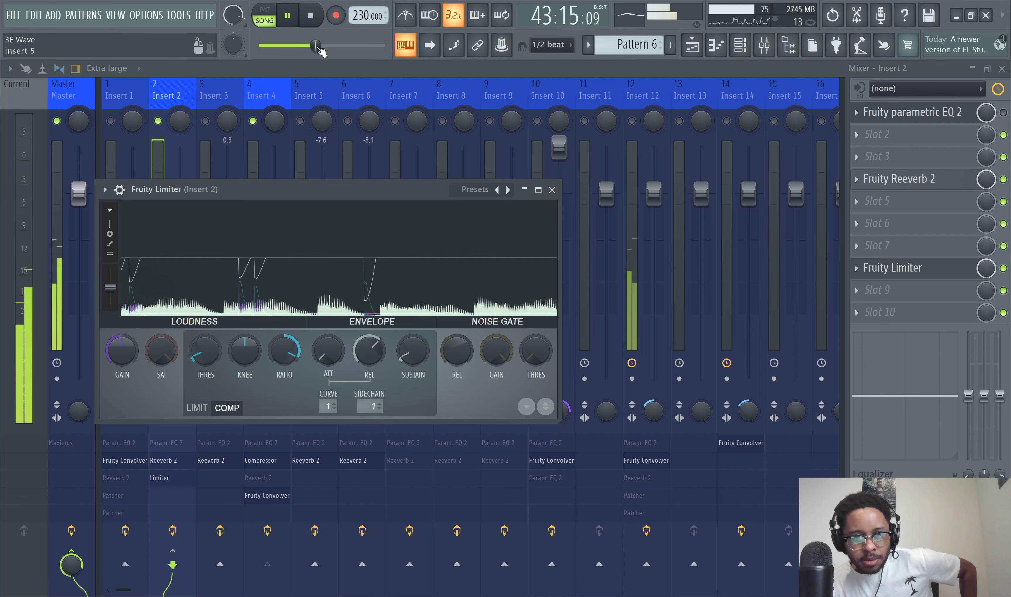
# Unmute all mixer tracks during playback and move the song position back to around bar 11.
pyautogui.moveTo(317, 46); pyautogui.dragTo(280, 47)
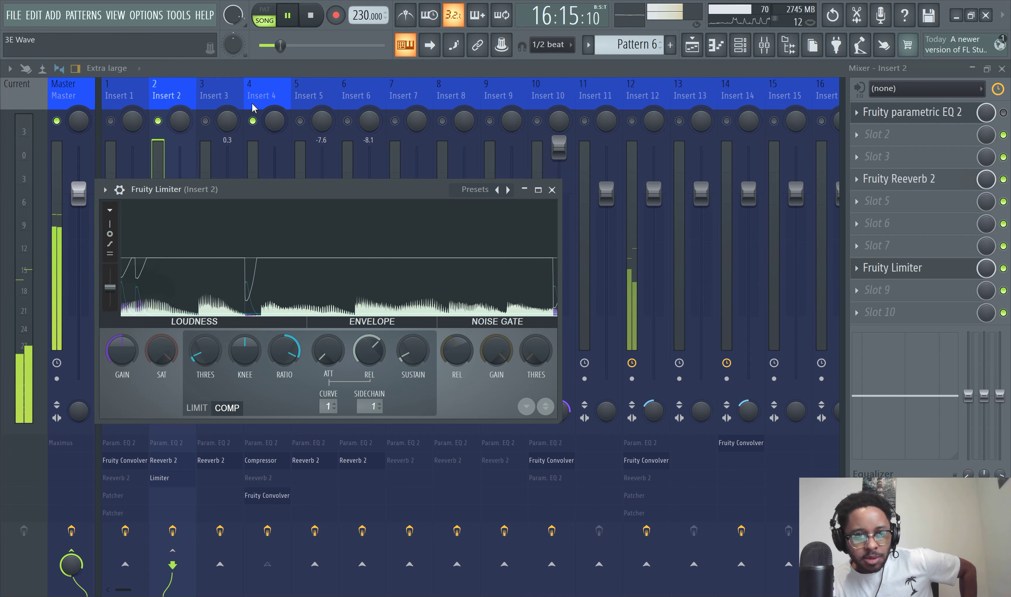
pyautogui.rightClick(253, 122)
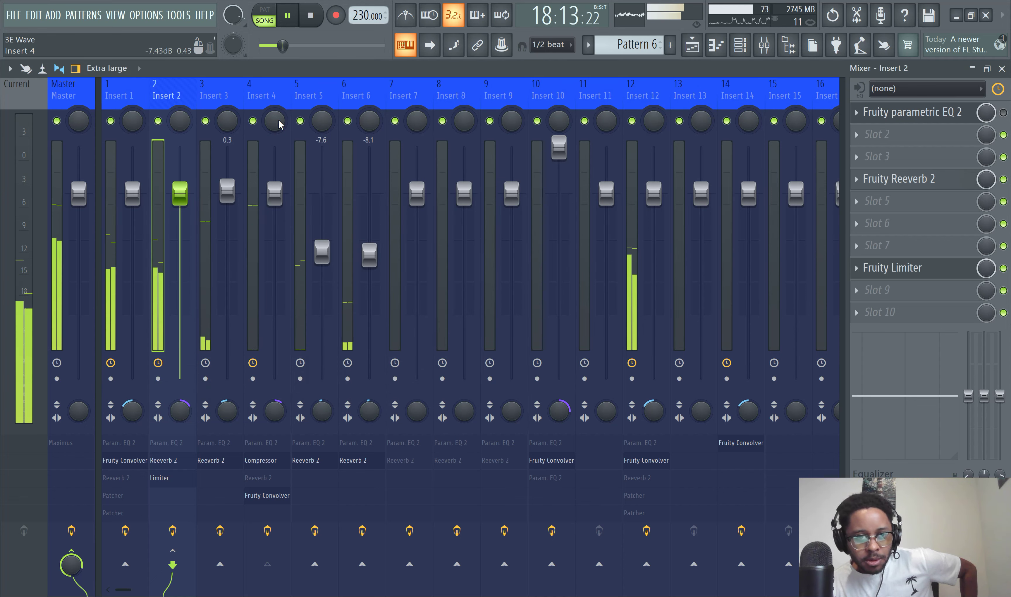
pyautogui.moveTo(281, 45); pyautogui.dragTo(272, 46)
# Select Insert 4 to check its signal, and reopen the Fruity Limiter on Insert 2.
pyautogui.click(248, 218)
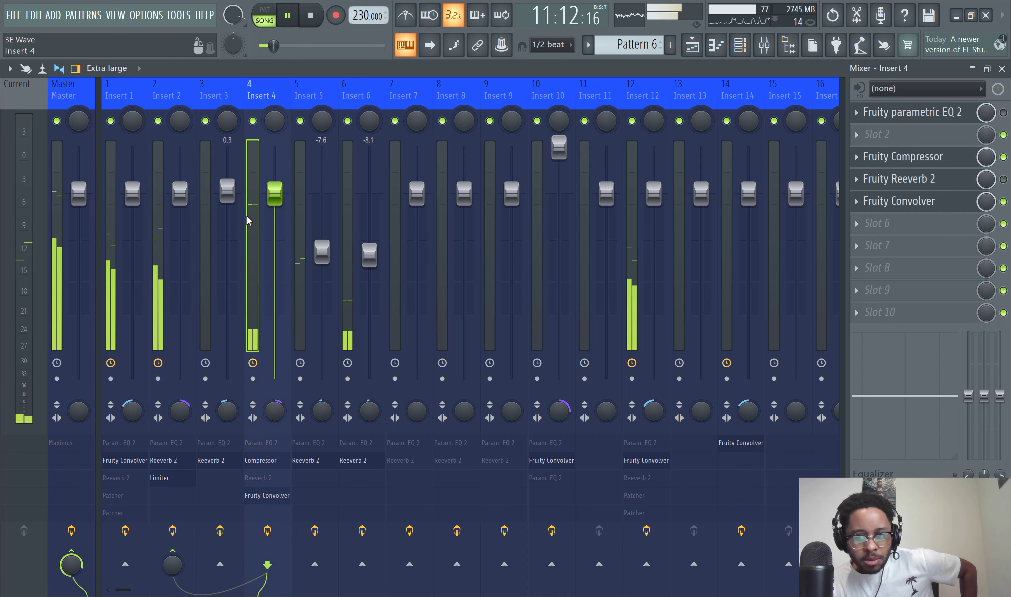
pyautogui.click(161, 212)
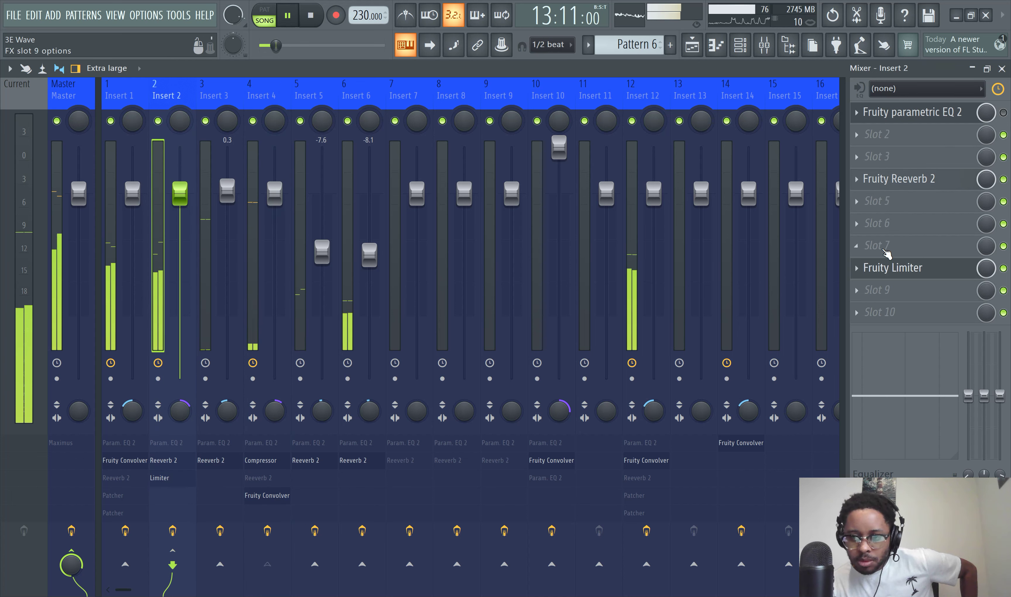
pyautogui.click(893, 269)
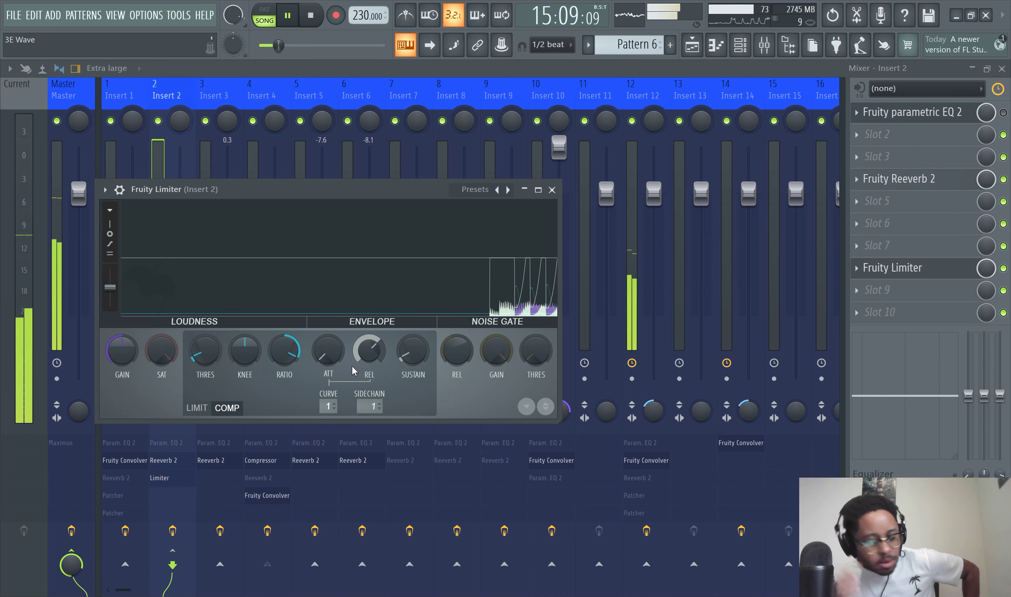
# Set the compression threshold to about -28.7 dB and the ratio to about 2.4:1 against the full mix, and pause playback.
pyautogui.moveTo(205, 350)
pyautogui.mouseDown()
pyautogui.moveTo(205, 365)
pyautogui.moveTo(213, 361)
pyautogui.mouseUp()
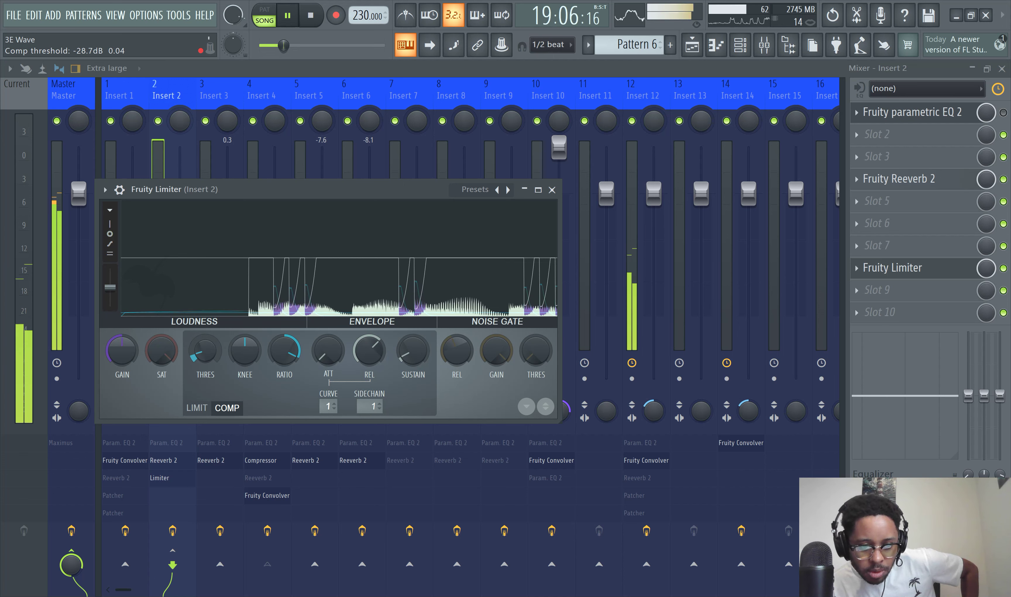
pyautogui.moveTo(284, 350); pyautogui.dragTo(284, 366)
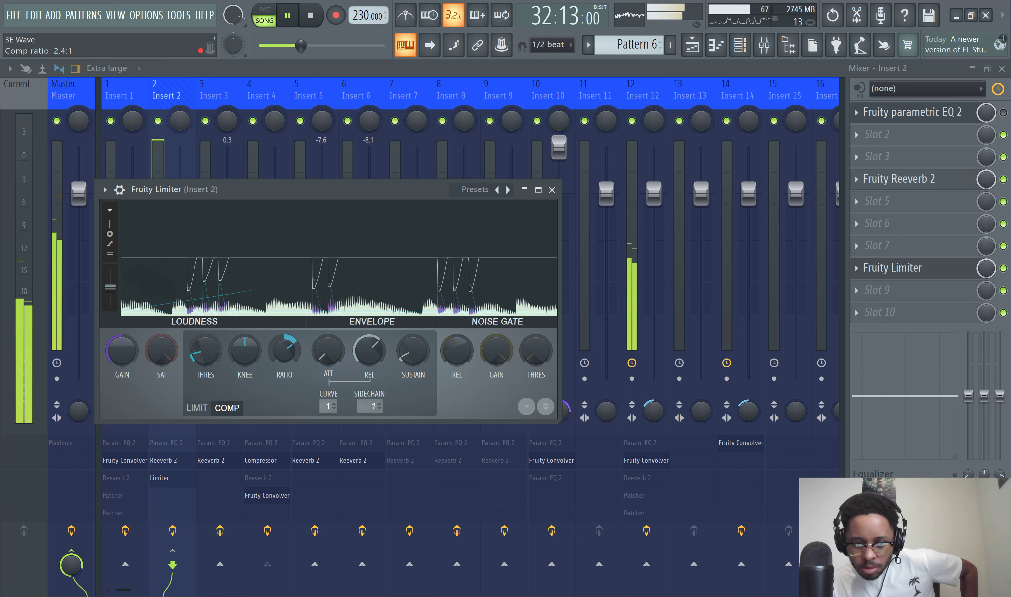
pyautogui.click(289, 23)
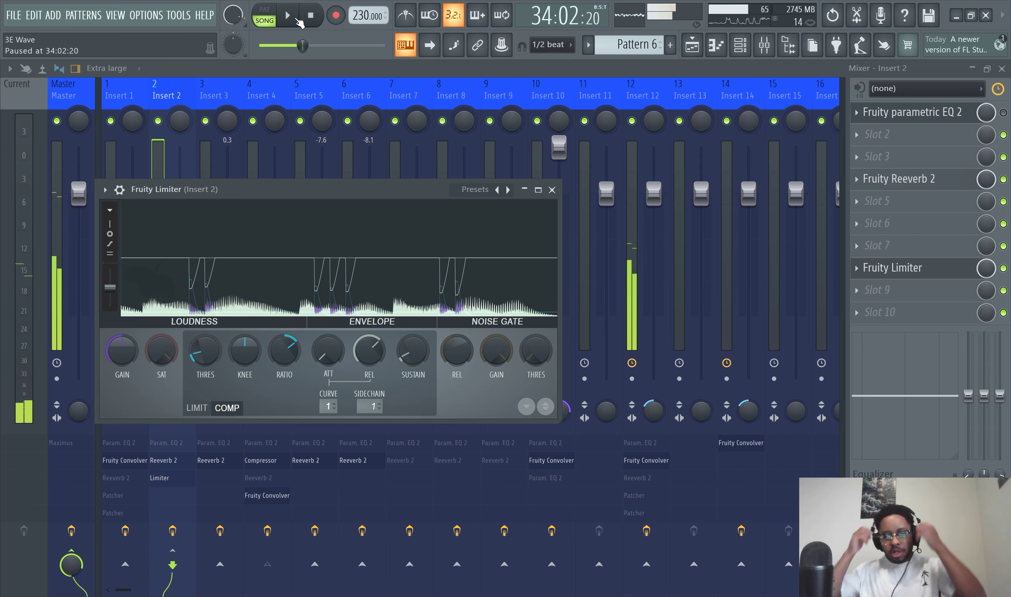